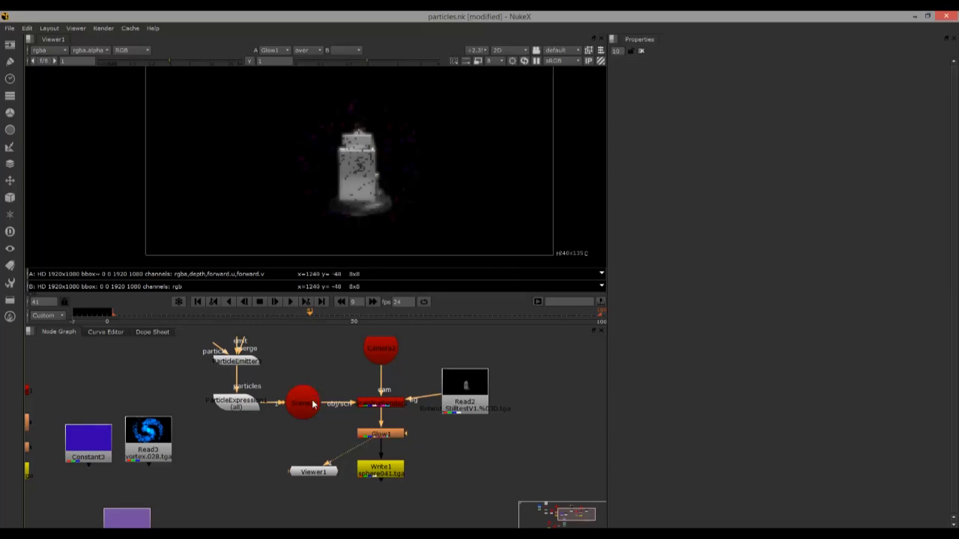
Review the settings of Sphere1 and its particle emitter, checking the emit-from option at edges, and view the particles in 3D
left_click_drag(331, 363, 311, 430)
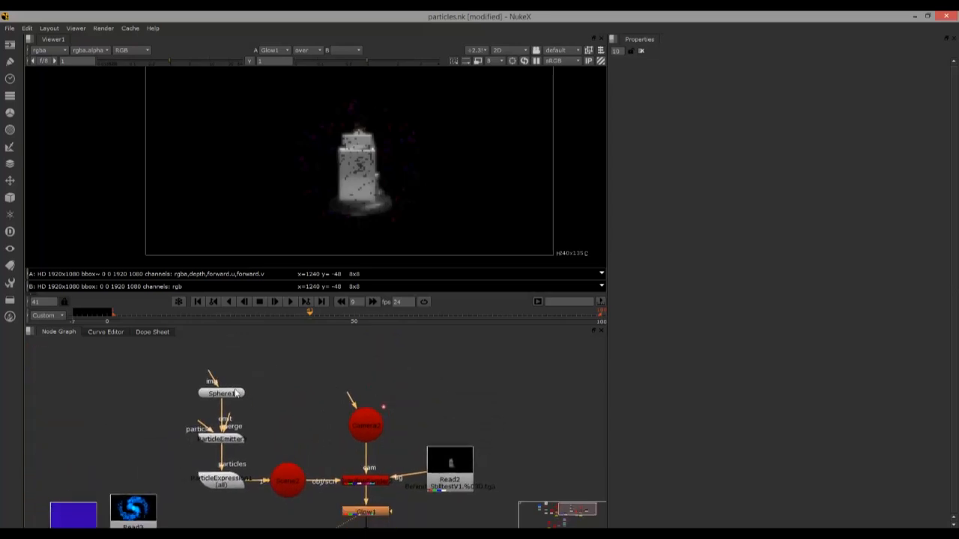
double_click(235, 394)
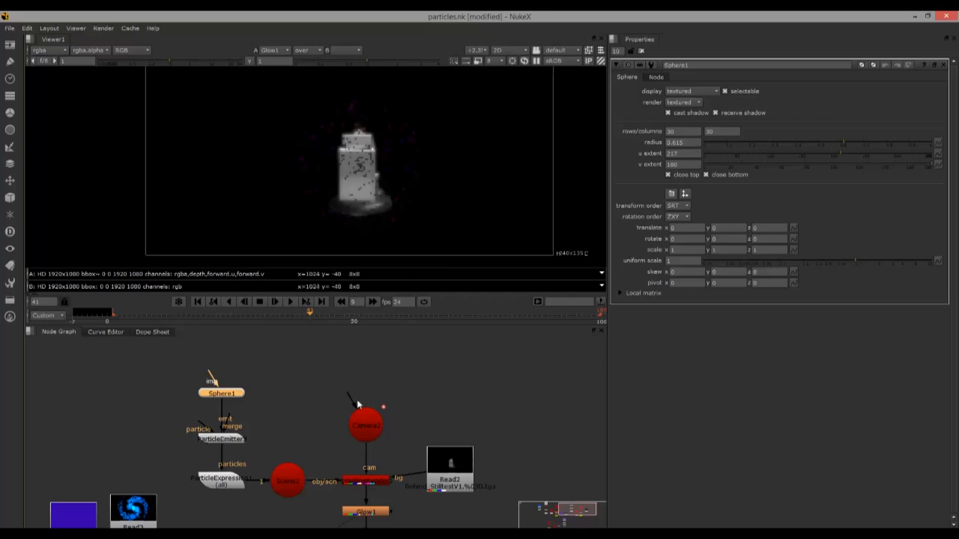
double_click(225, 438)
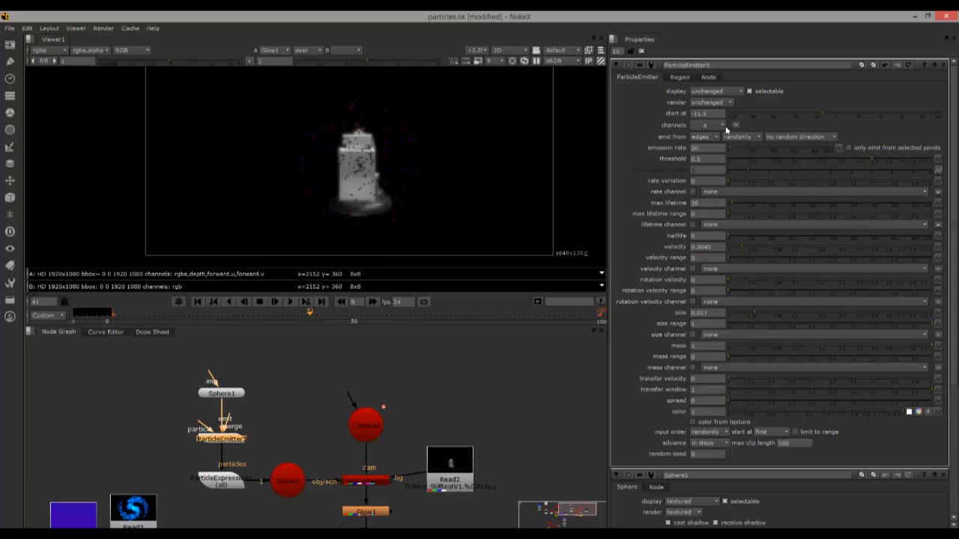
left_click(706, 137)
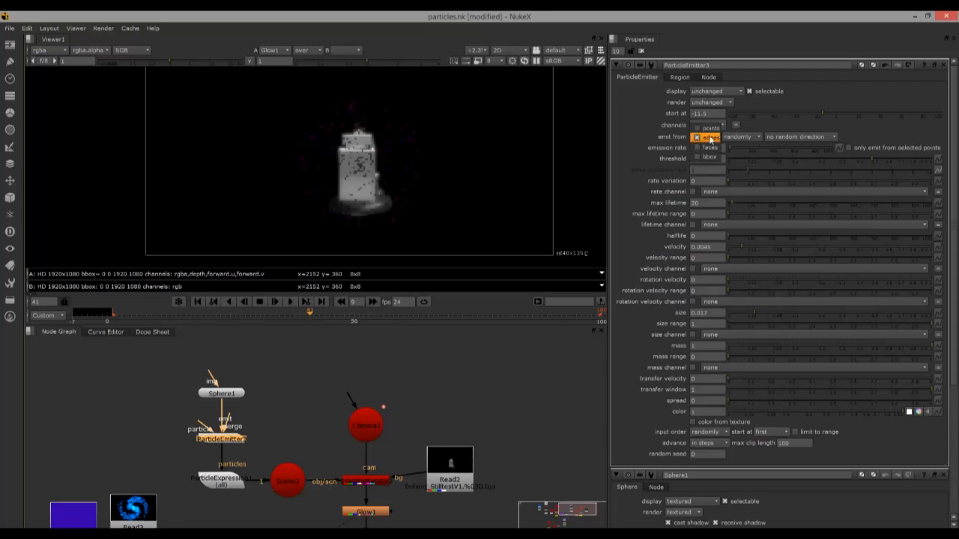
left_click(710, 139)
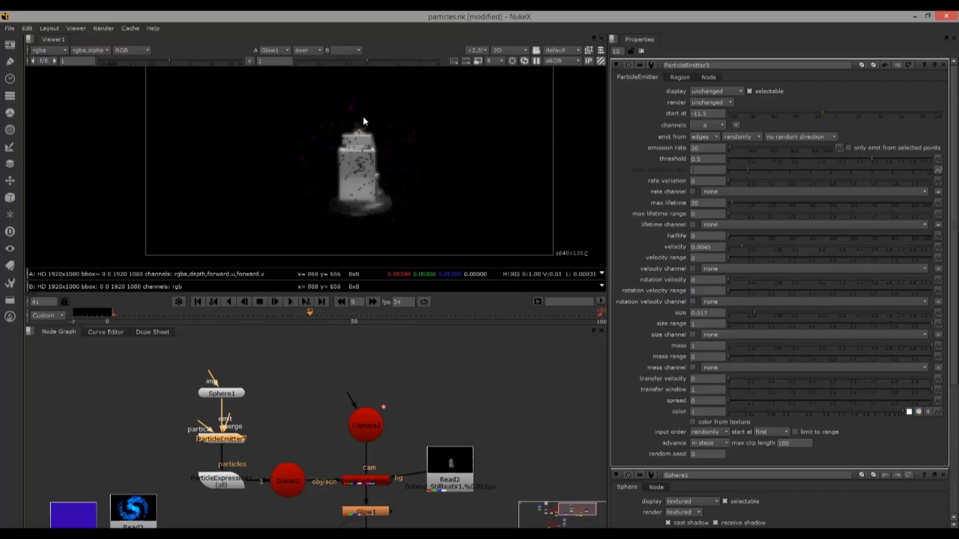
key("Tab")
scroll(303, 180, "up", 5)
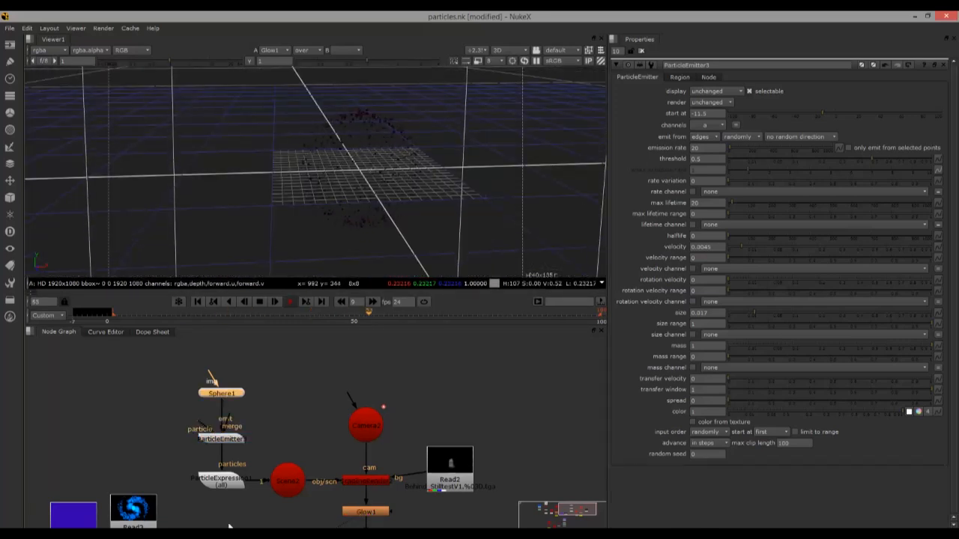
Examine the colour expression size * v(random,0,random) in ParticleExpression1, including its size term and each vector component
double_click(221, 479)
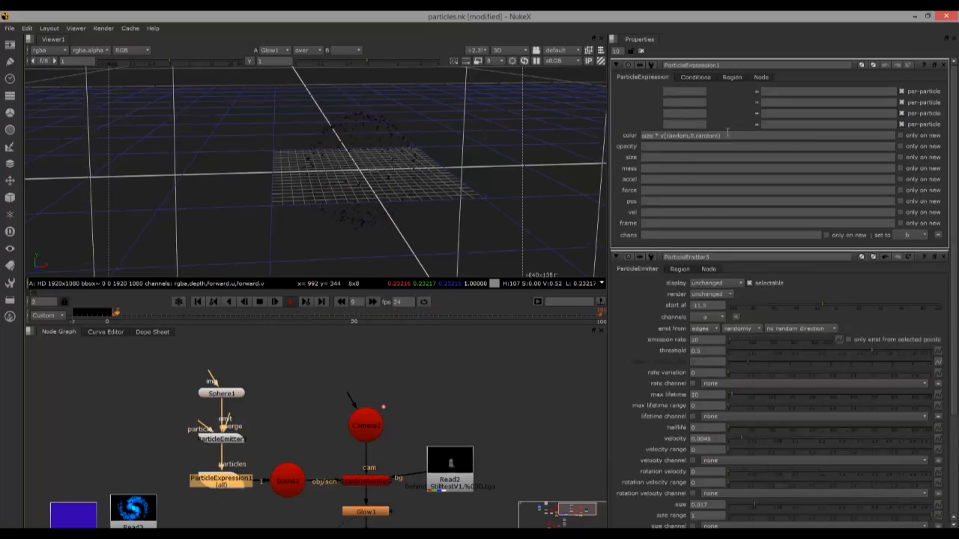
left_click_drag(643, 136, 725, 137)
left_click(725, 136)
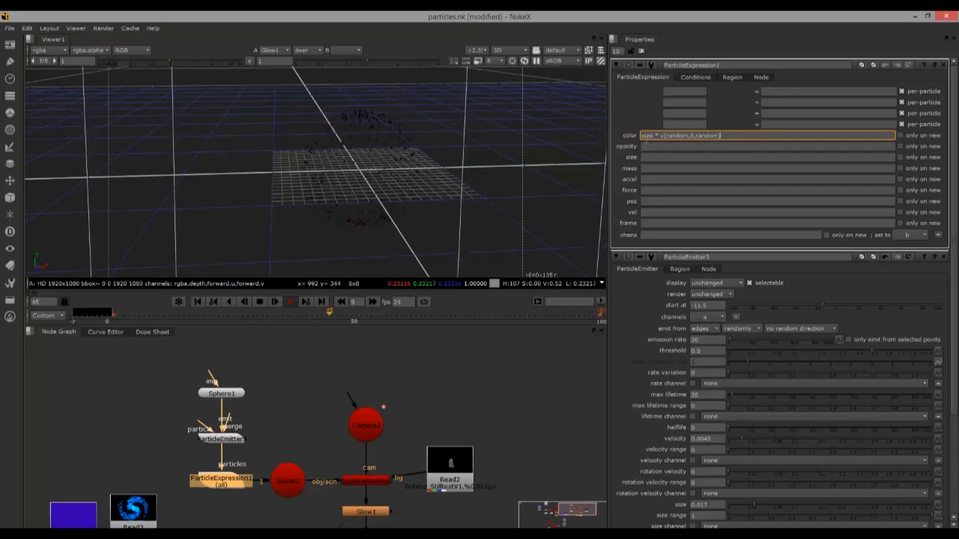
mouse_move(642, 136)
left_mouse_down()
mouse_move(661, 135)
mouse_move(638, 133)
left_mouse_up()
left_click(655, 135)
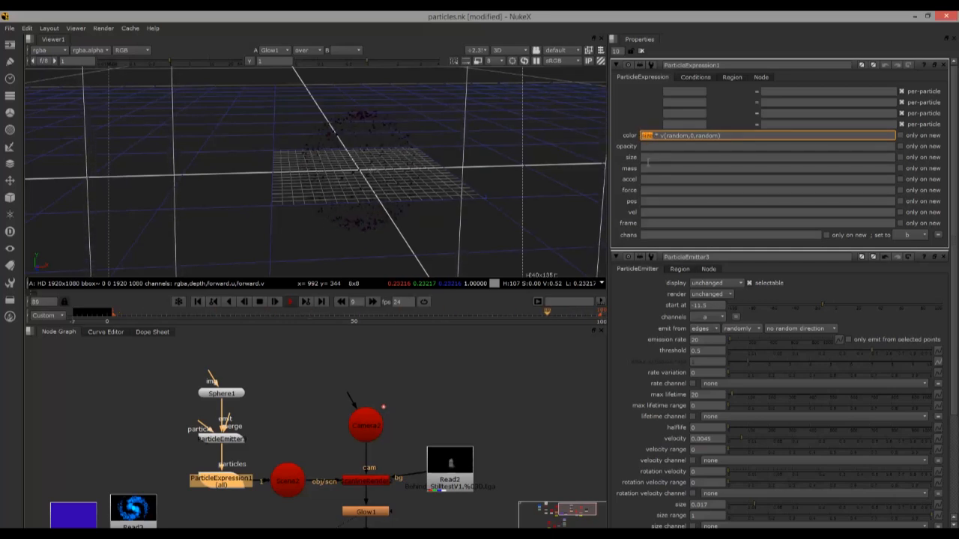
left_click(662, 135)
left_click_drag(665, 136, 723, 136)
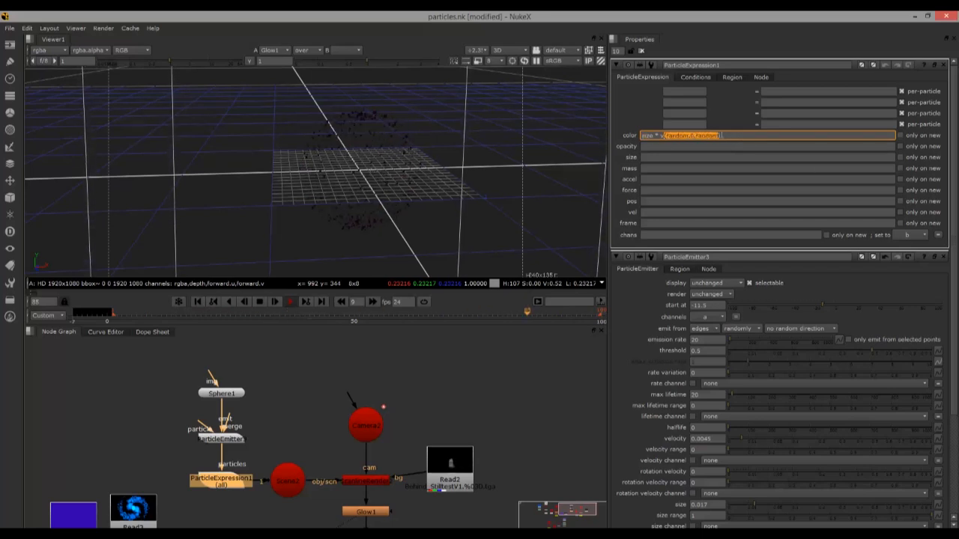
left_click(681, 135)
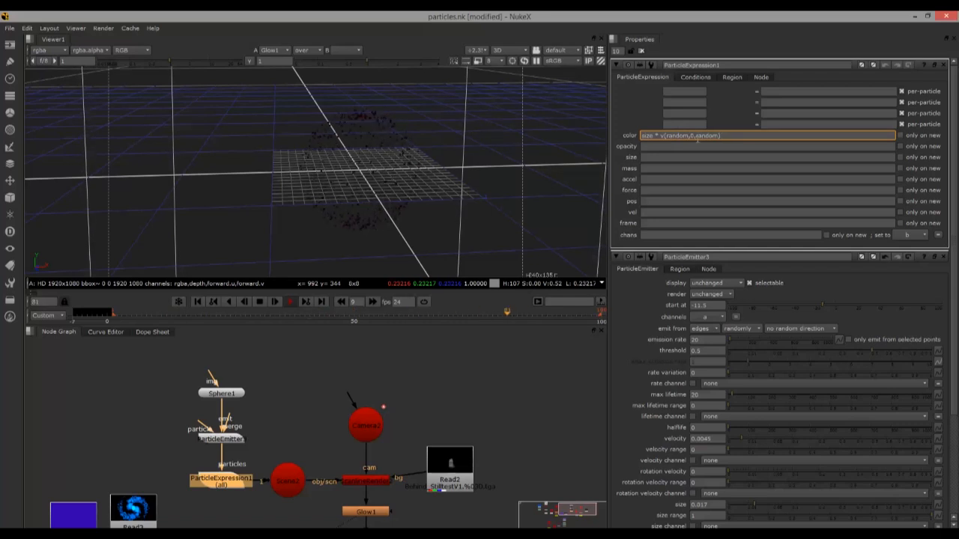
double_click(677, 135)
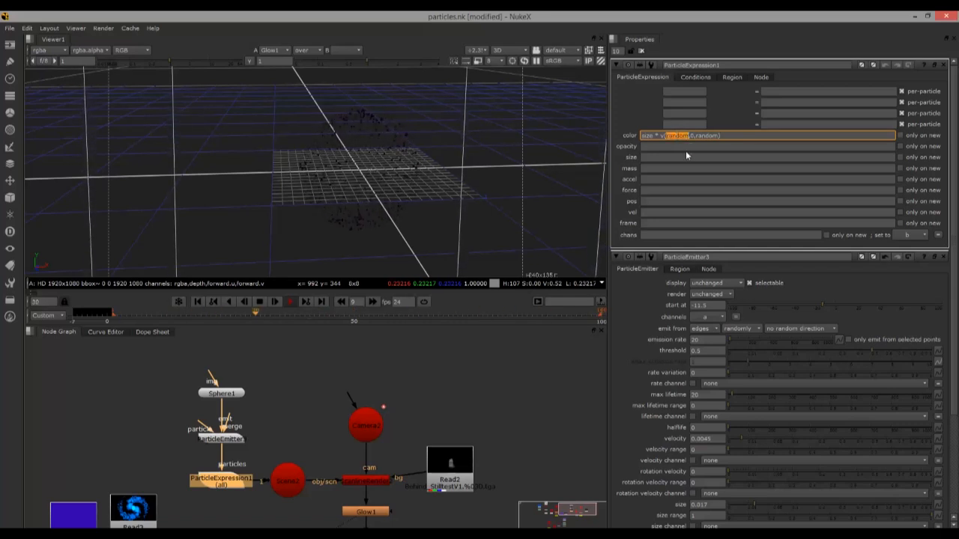
double_click(707, 136)
double_click(693, 135)
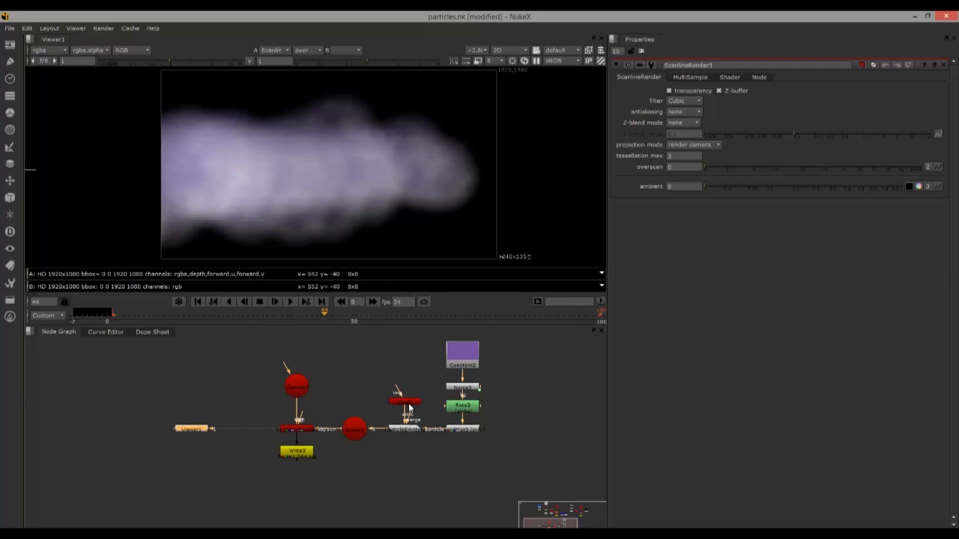
Inspect the purple smoke particles in the 3D view and review the settings of their particle emitter
key("Tab")
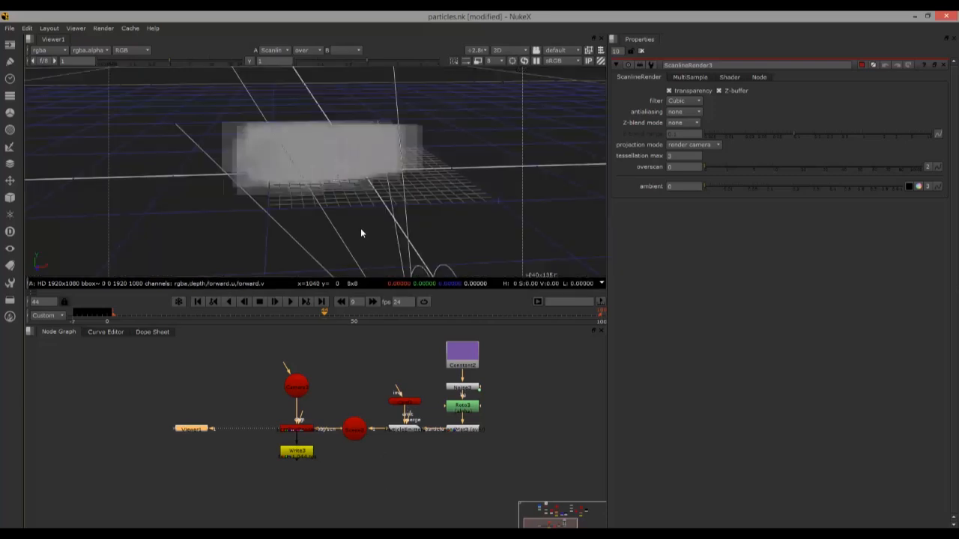
scroll(290, 186, "up", 5)
scroll(290, 186, "down", 4)
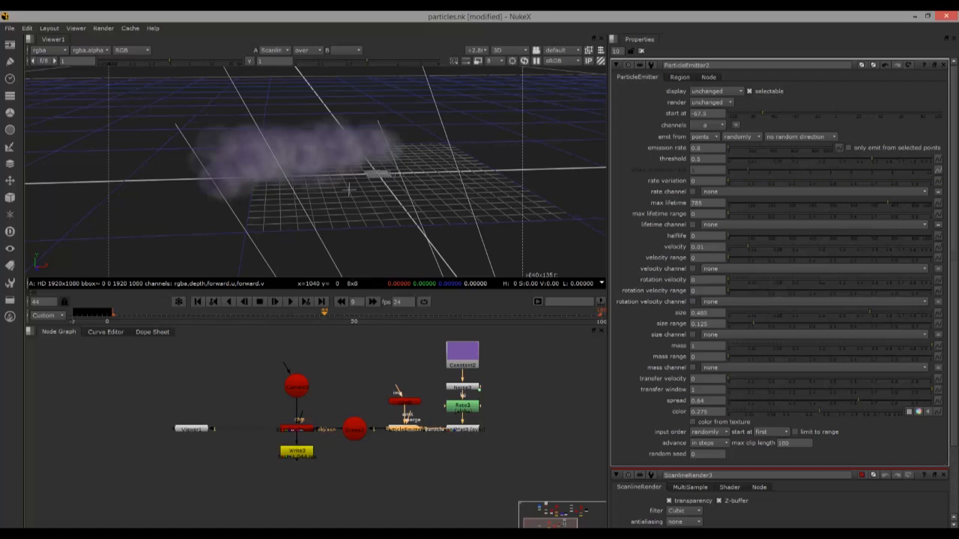
mouse_move(746, 189)
Examine the chain of Constant2, noise and roto nodes that feeds the smoke emitter's particle input
left_click_drag(500, 443, 429, 339)
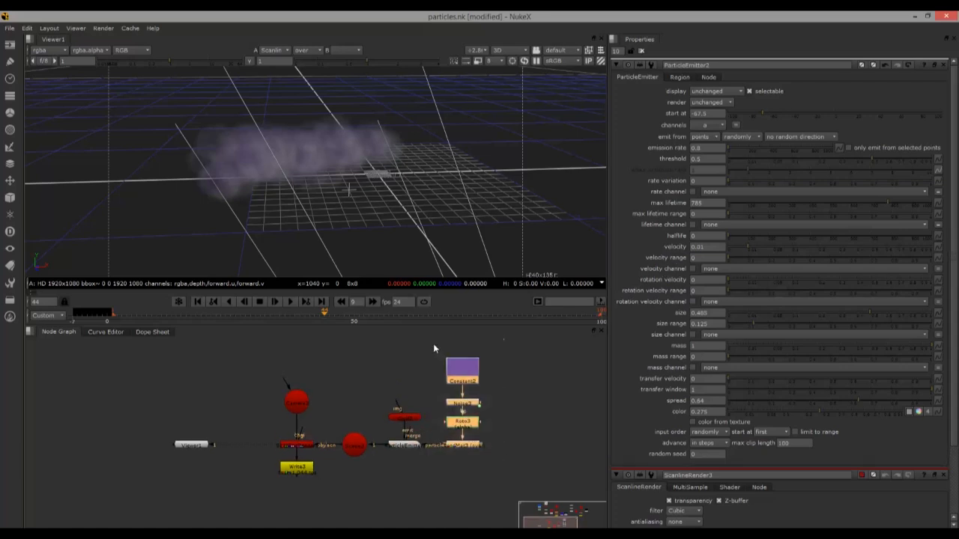
left_click(428, 353)
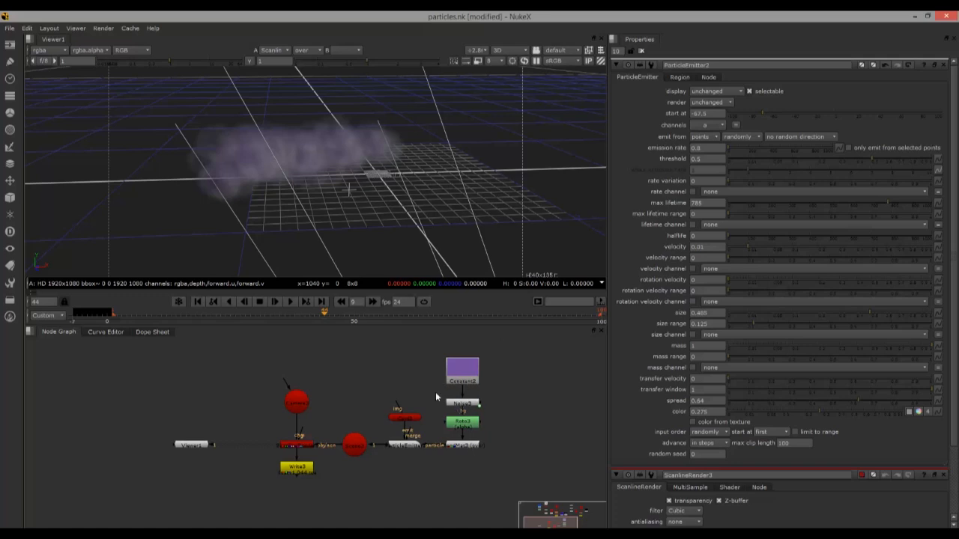
left_click_drag(459, 401, 455, 378)
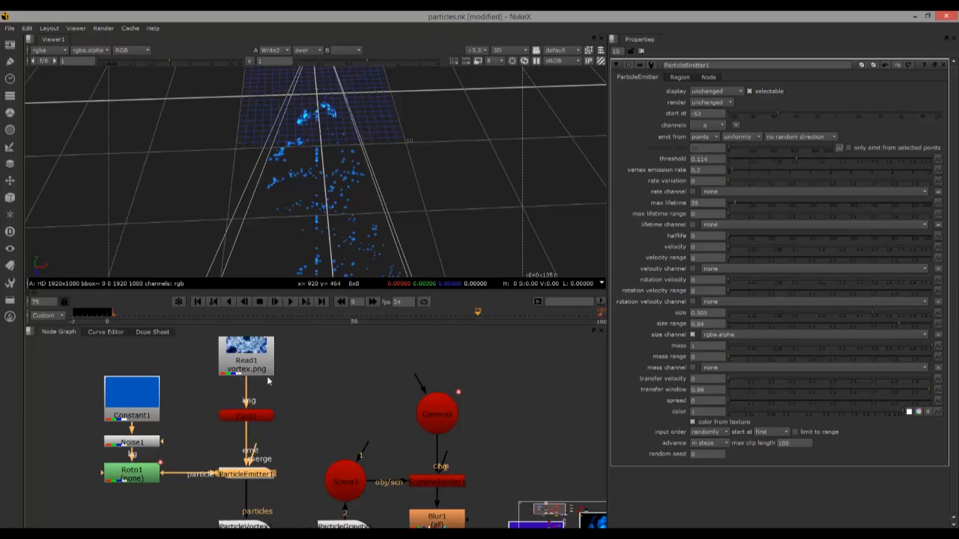
Review the nodes around ParticleEmitter1 and open the main vortex parameters of ParticleVortex1
left_click_drag(287, 367, 302, 414)
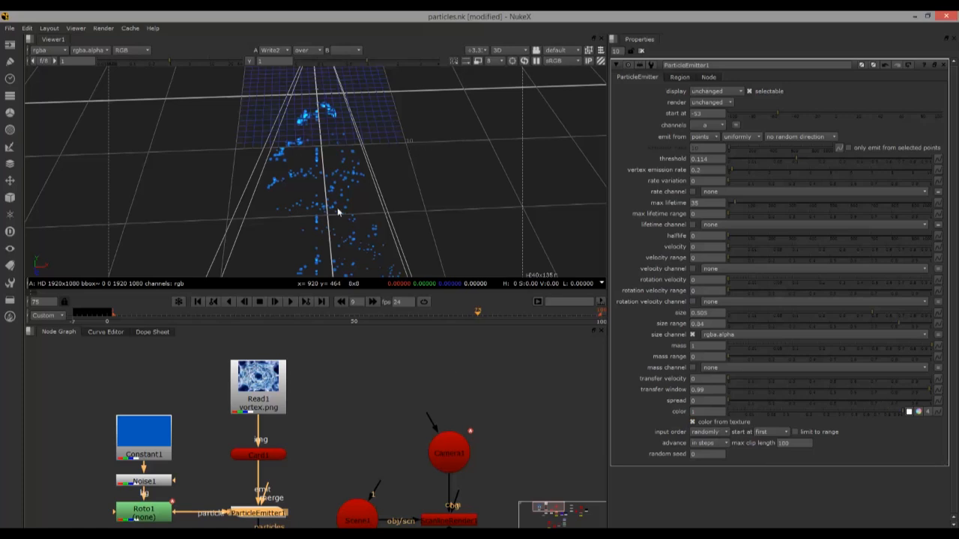
left_click_drag(313, 450, 312, 423)
left_click_drag(301, 465, 304, 429)
left_click(266, 459)
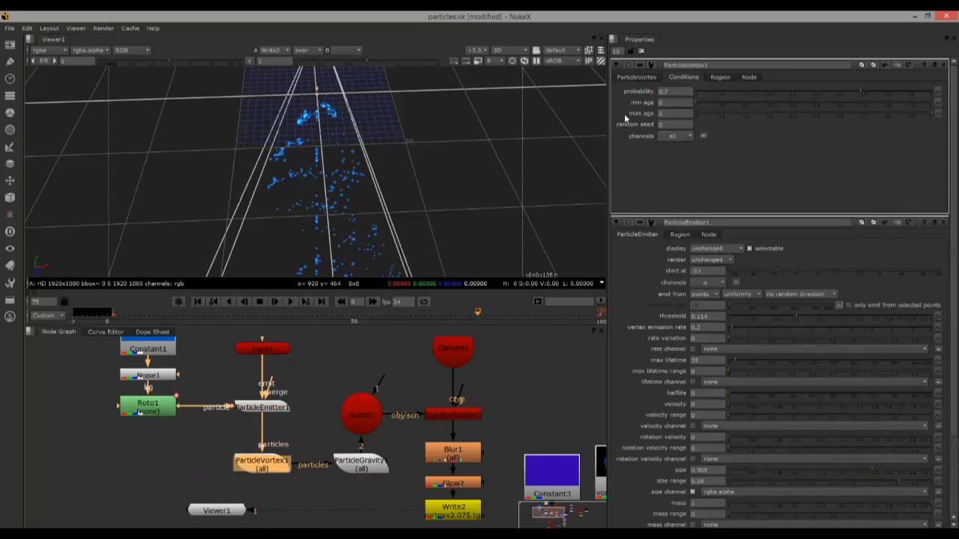
left_click(644, 77)
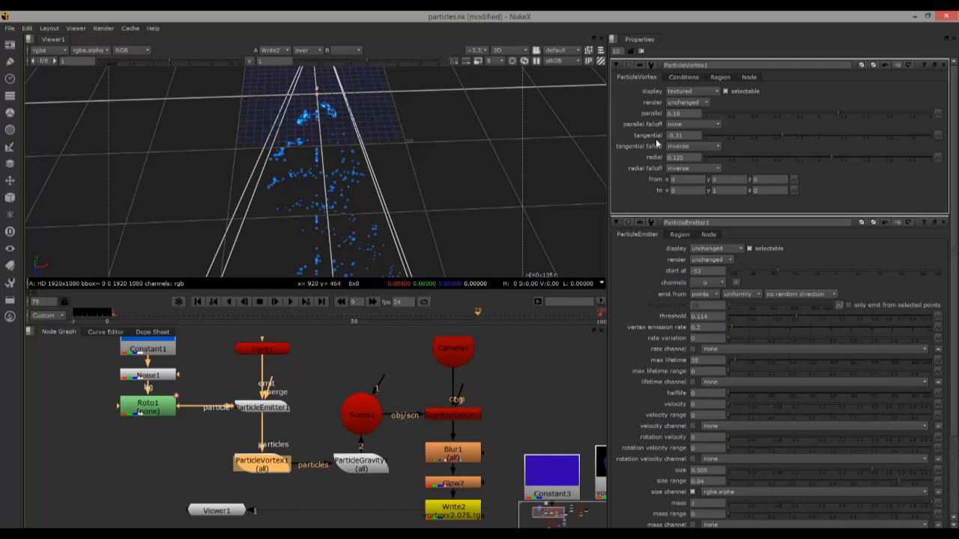
Set ParticleVortex1's parallel value to 0.085 and its tangential value to 0.545
scroll(449, 197, "down", 3)
left_click_drag(449, 196, 498, 150)
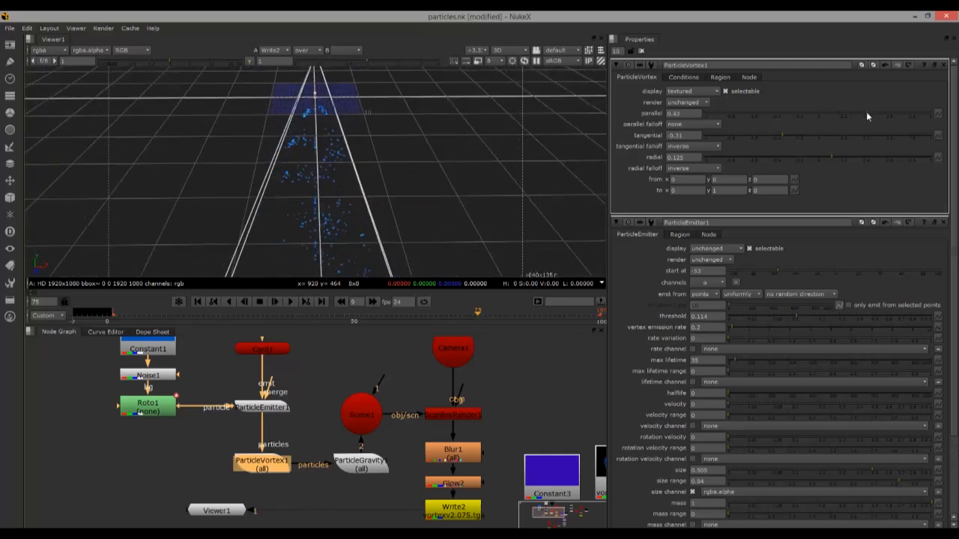
left_click_drag(866, 114, 818, 136)
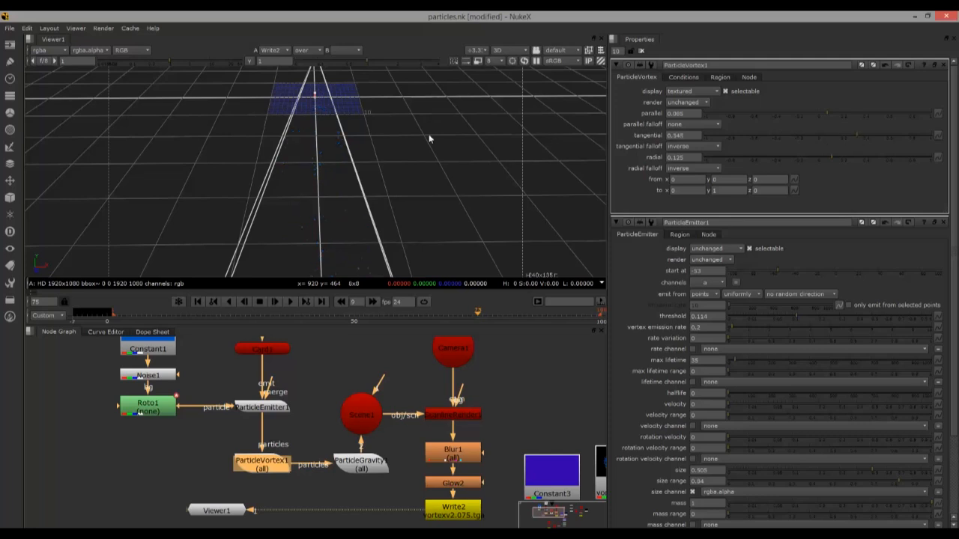
Try a min age of 0.175 in ParticleVortex1's conditions and undo the change
left_click(688, 77)
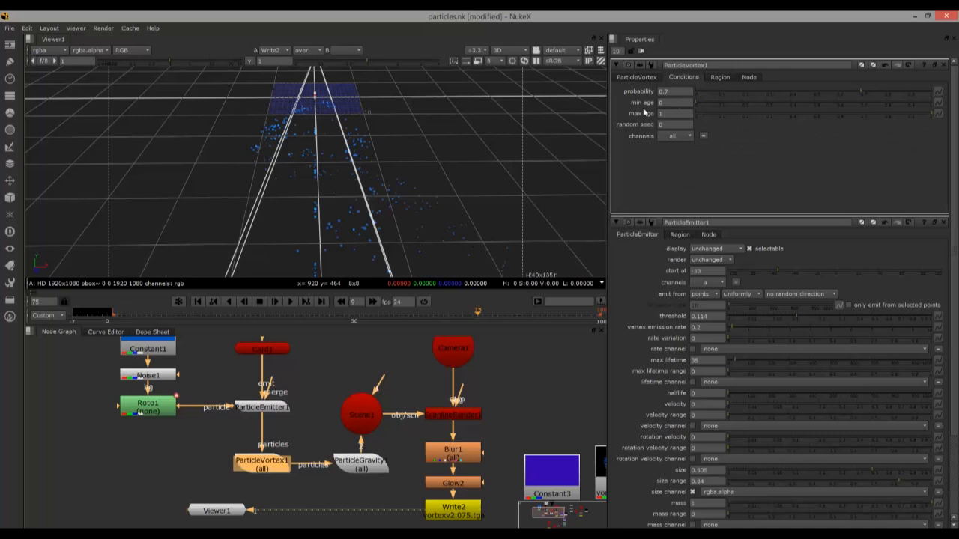
left_click(767, 104)
left_click(737, 104)
scroll(337, 218, "down", 3)
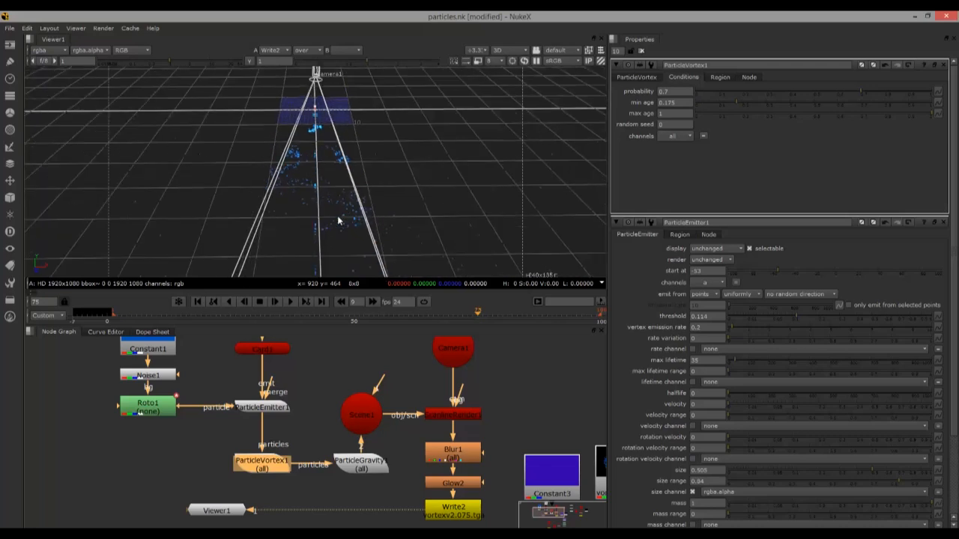
key("ctrl+z")
key("ctrl+z")
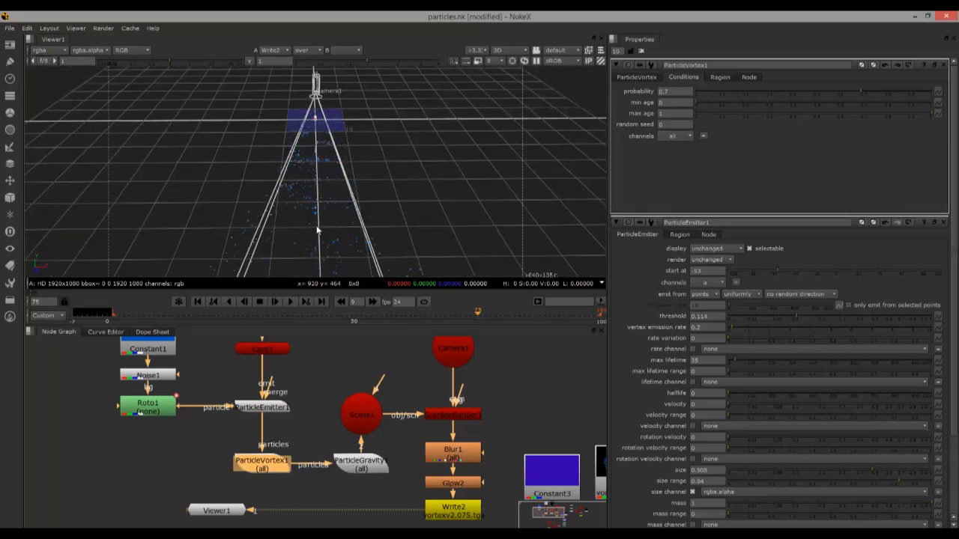
Open ParticleGravity1's settings and play the vortex particle animation as seen from above in the 3D view
double_click(349, 467)
left_click_drag(251, 243, 253, 386)
left_click_drag(242, 187, 241, 199)
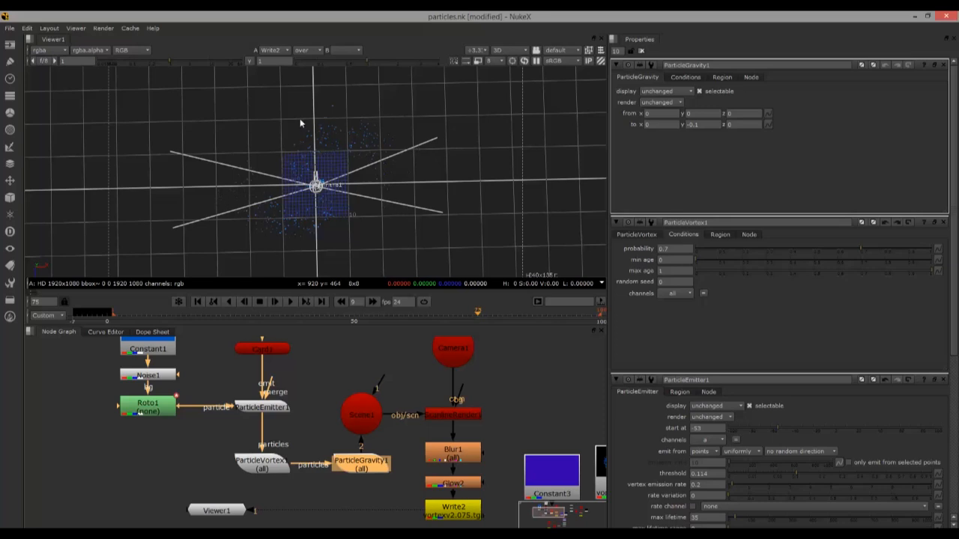
left_click(276, 301)
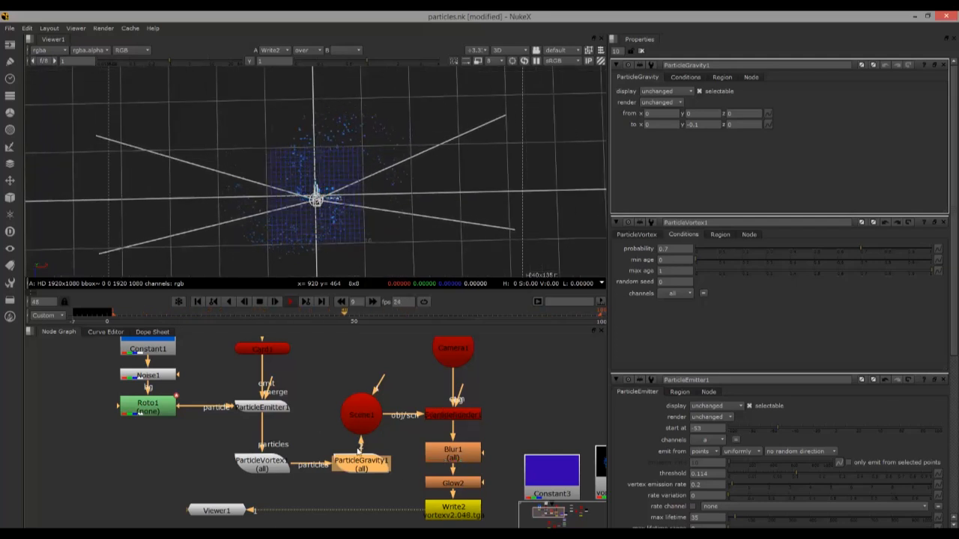
scroll(314, 409, "down", 2)
left_click_drag(342, 393, 270, 358)
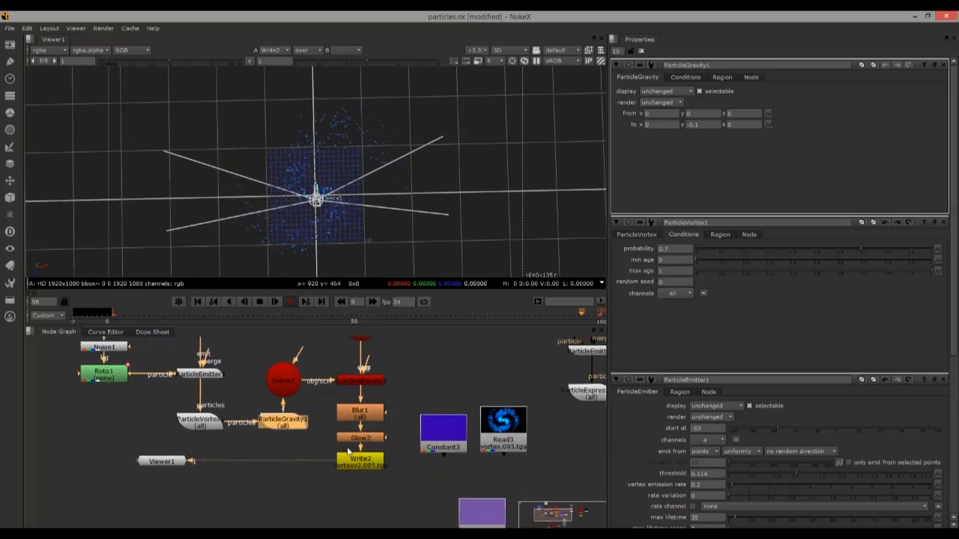